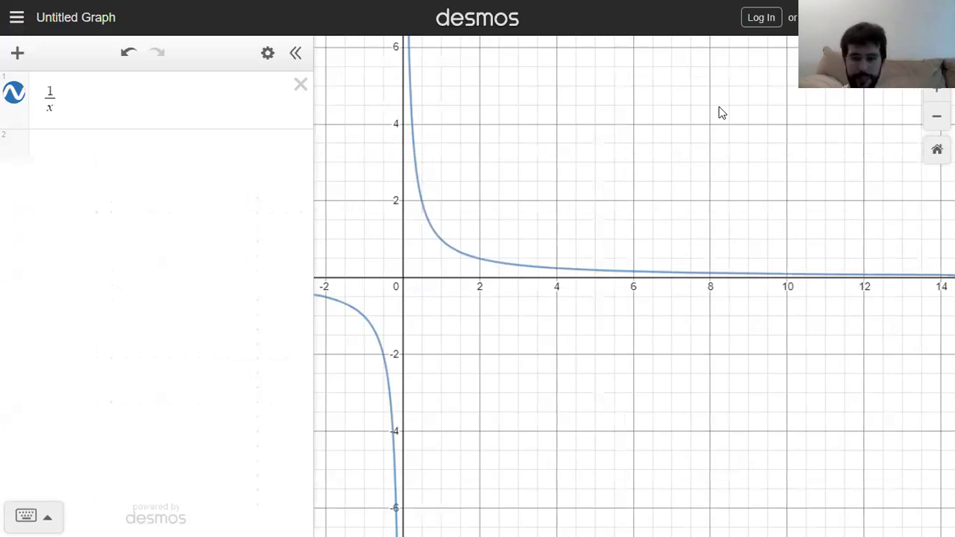
# Graph 1/x^2 as a second expression and colour its curve red.
pyautogui.moveTo(654, 228); pyautogui.dragTo(603, 238)
pyautogui.scroll(-5, 546, 361)
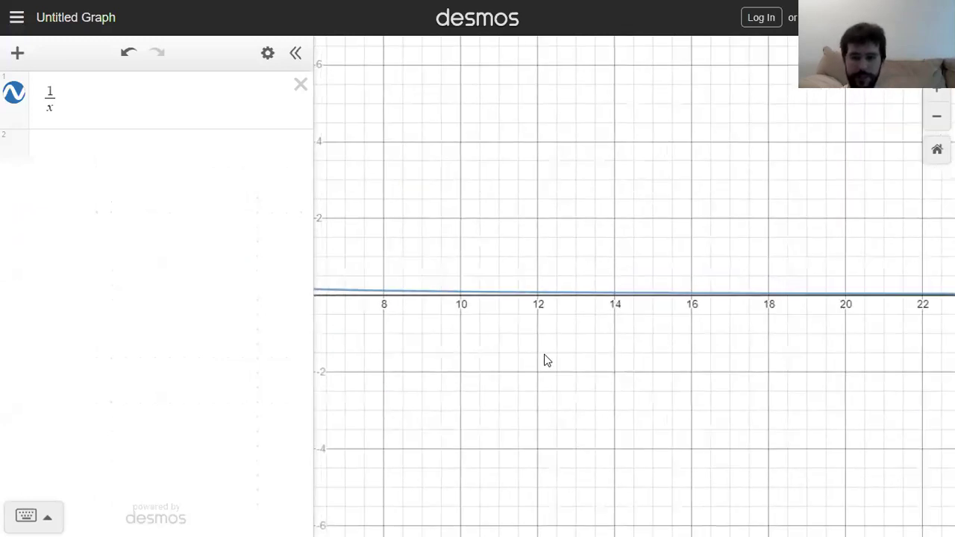
pyautogui.moveTo(463, 319)
pyautogui.mouseDown()
pyautogui.moveTo(515, 293)
pyautogui.moveTo(578, 302)
pyautogui.moveTo(546, 291)
pyautogui.mouseUp()
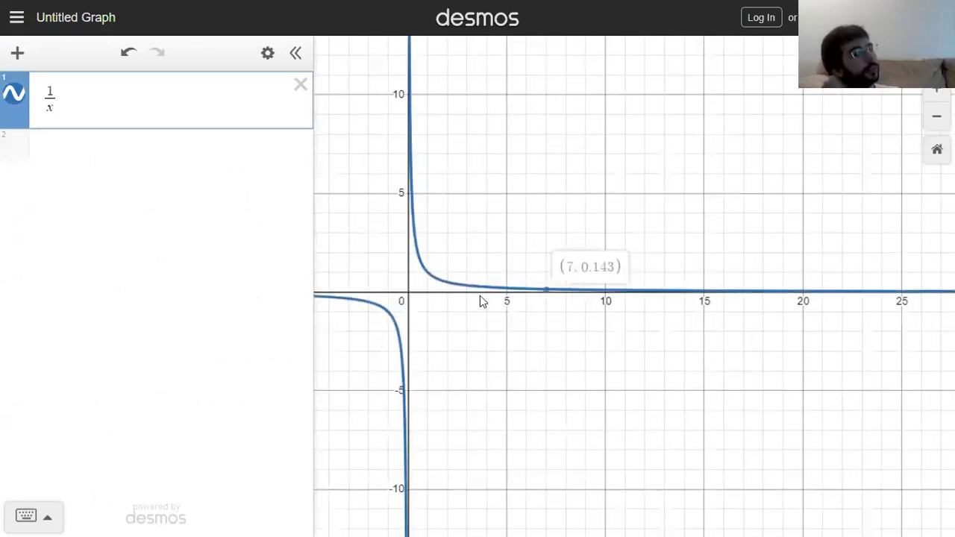
pyautogui.moveTo(482, 301)
pyautogui.mouseDown()
pyautogui.moveTo(782, 336)
pyautogui.moveTo(865, 299)
pyautogui.mouseUp()
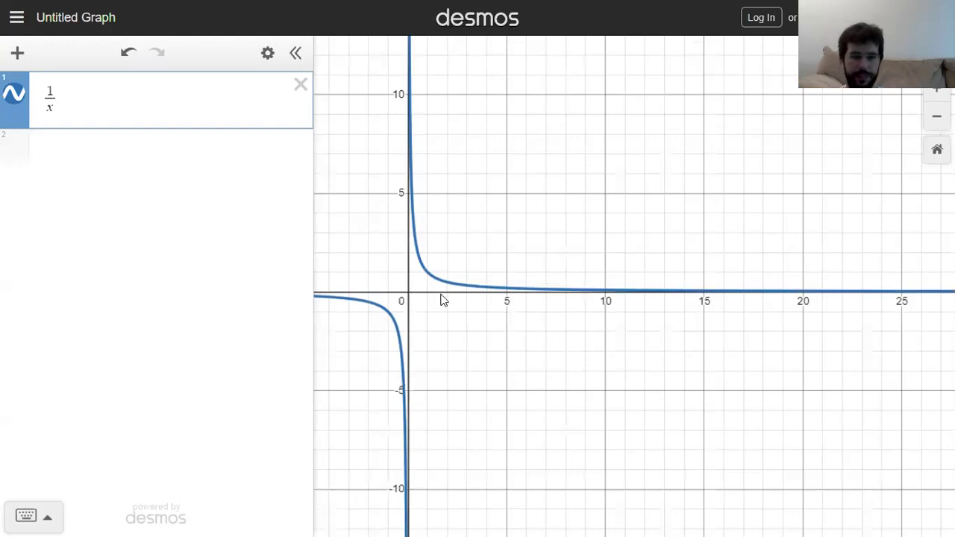
pyautogui.scroll(5, 414, 306)
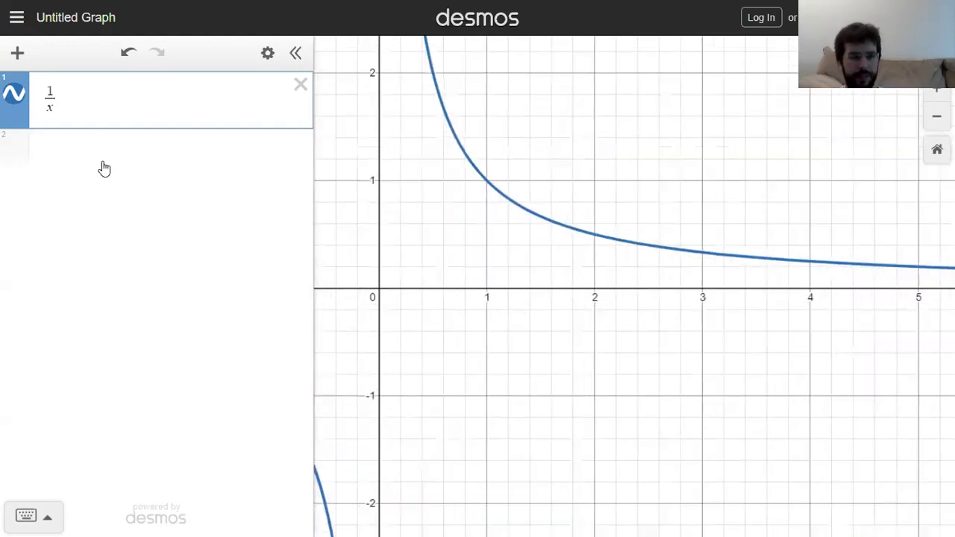
pyautogui.click(104, 169)
pyautogui.write('1/x')
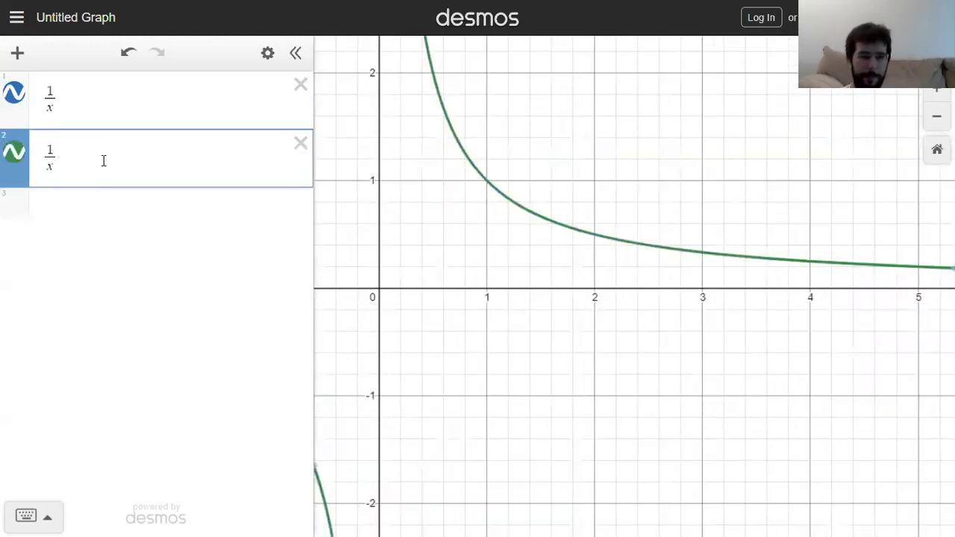
pyautogui.write('^2')
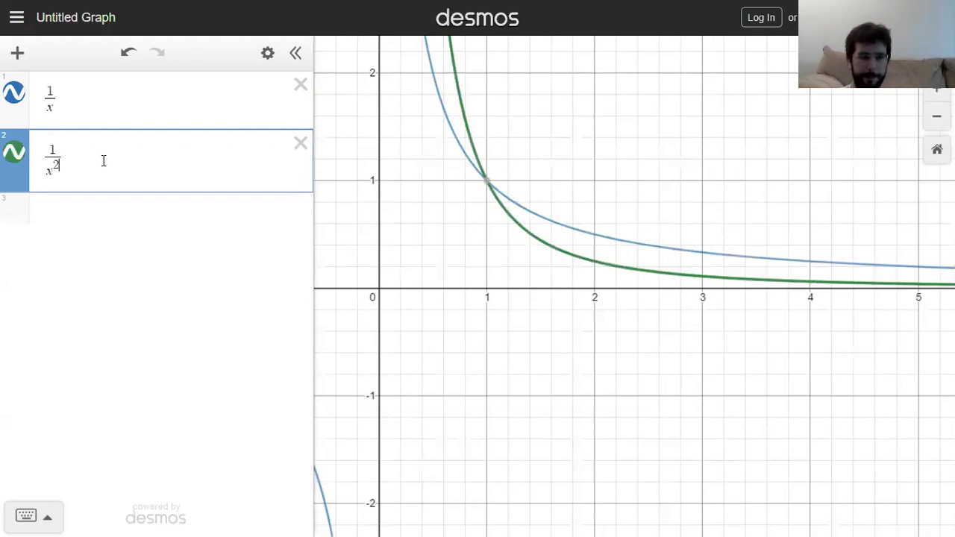
pyautogui.click(15, 155)
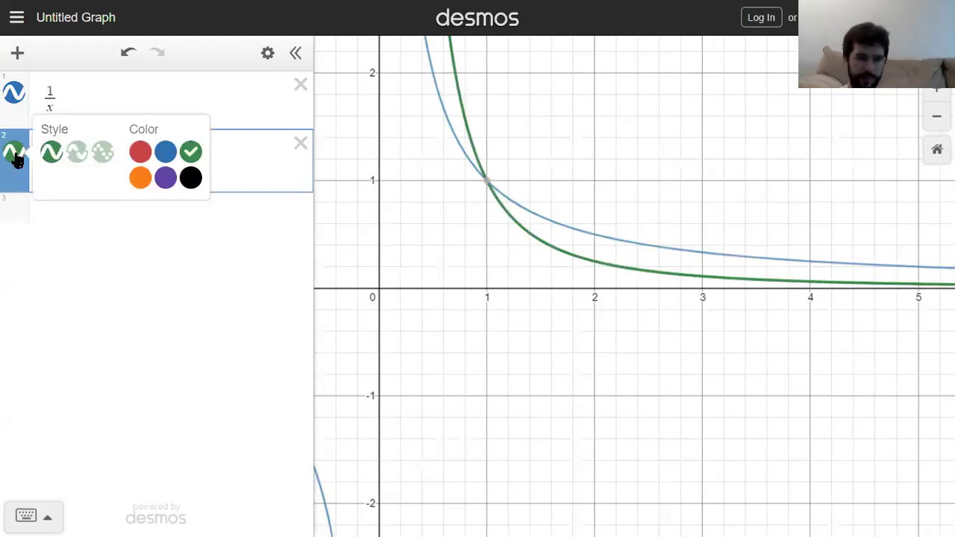
pyautogui.click(141, 152)
# Compare how the 1/x and 1/x^2 curves behave for large x and around the origin.
pyautogui.moveTo(622, 173); pyautogui.dragTo(298, 157)
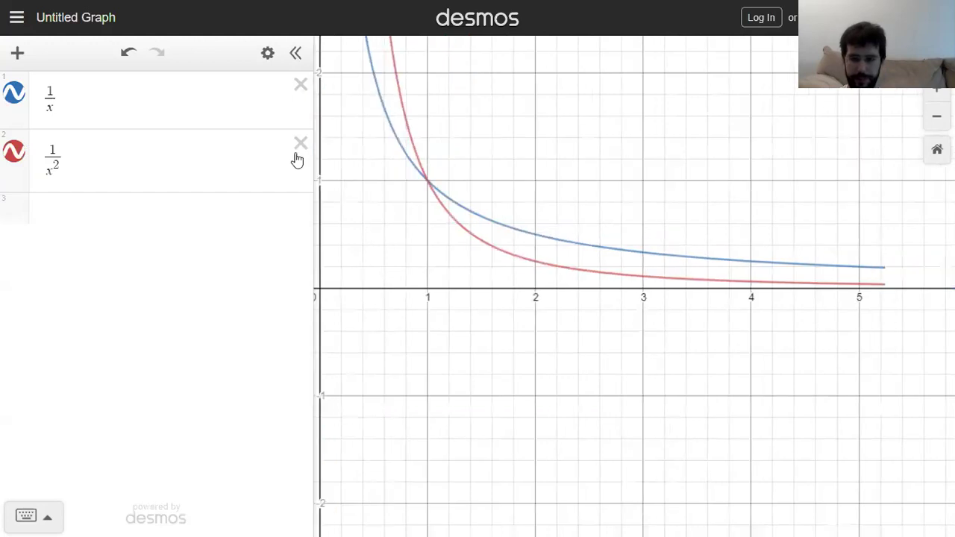
pyautogui.moveTo(686, 304); pyautogui.dragTo(479, 293)
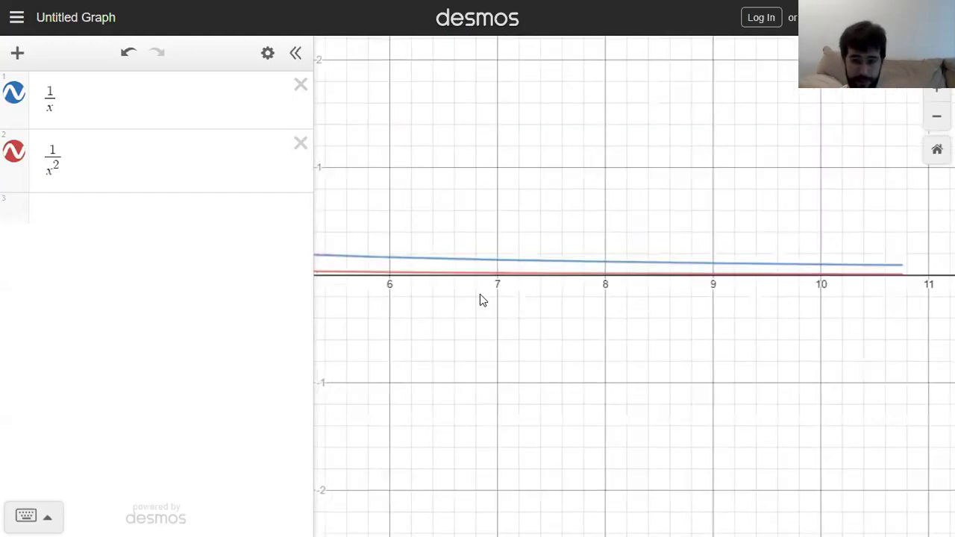
pyautogui.moveTo(704, 324); pyautogui.dragTo(546, 326)
pyautogui.scroll(-1, 545, 326)
pyautogui.moveTo(483, 324); pyautogui.dragTo(660, 276)
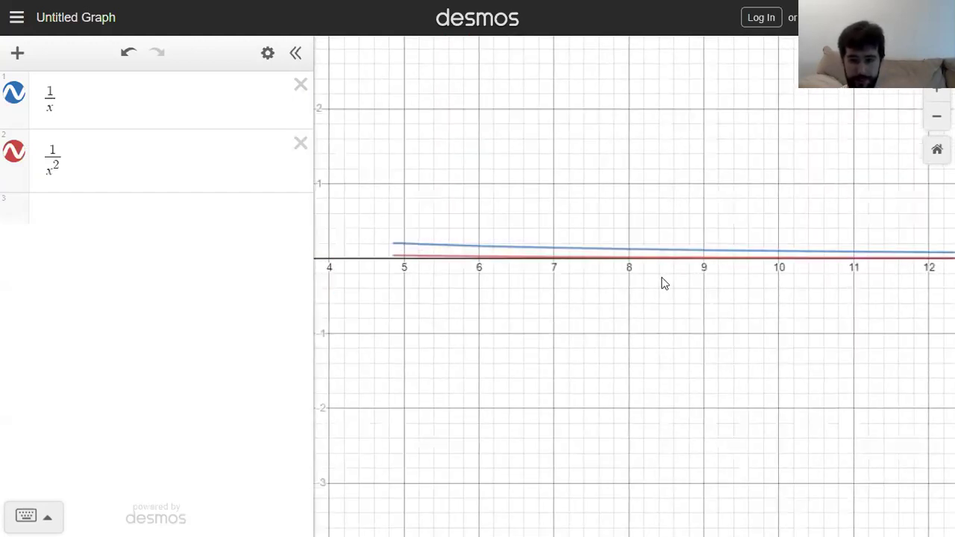
pyautogui.moveTo(416, 294); pyautogui.dragTo(760, 309)
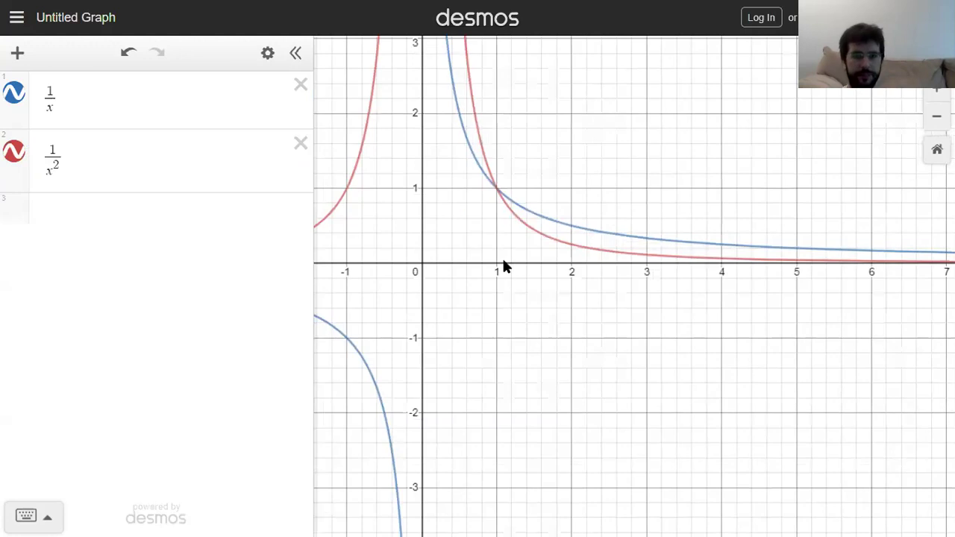
pyautogui.moveTo(426, 236); pyautogui.dragTo(460, 252)
# Change the exponent in the second expression to 0.2, giving 1/x^0.2.
pyautogui.click(54, 165)
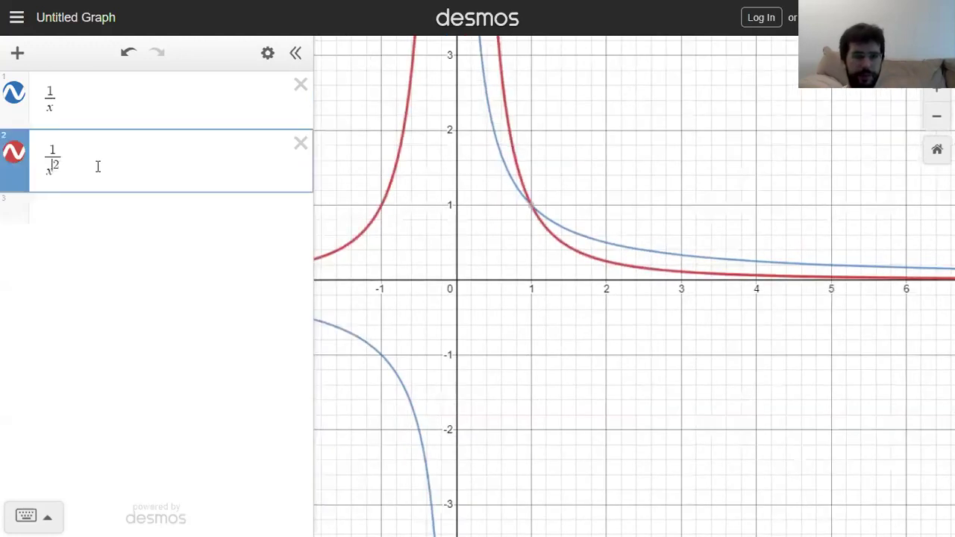
pyautogui.write('0.')
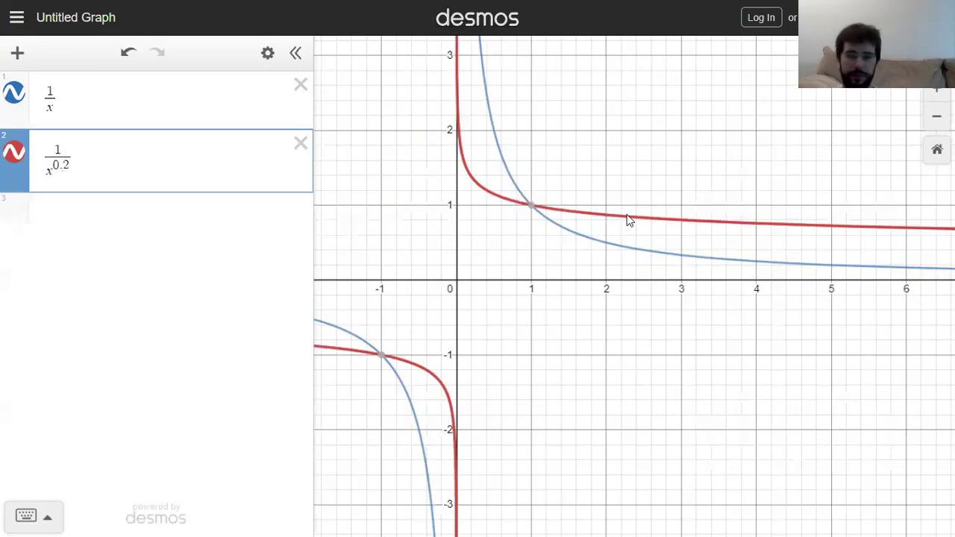
# Compare the 1/x and 1/x^0.2 curves for increasingly large x, out to about x = 110.
pyautogui.moveTo(688, 155); pyautogui.dragTo(339, 155)
pyautogui.press('Right')
pyautogui.press('Right')
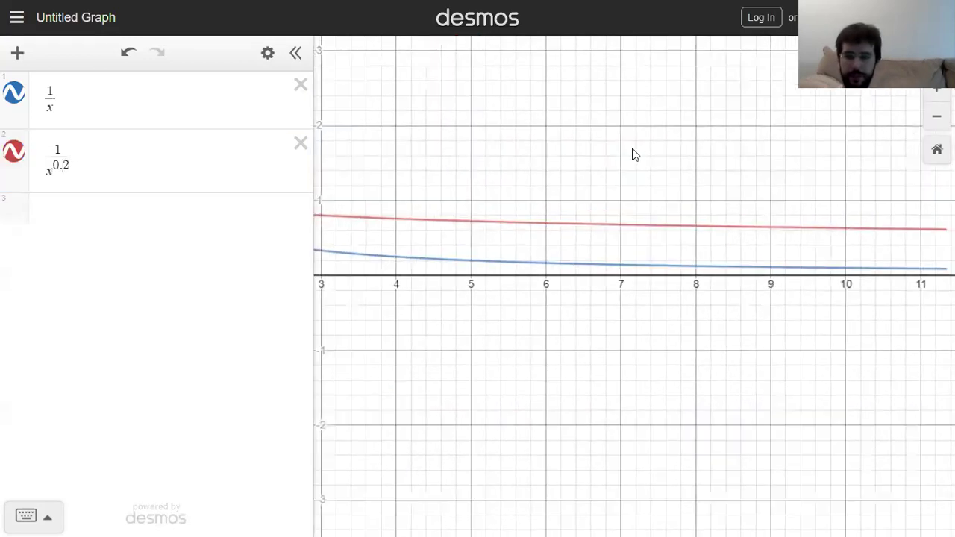
pyautogui.scroll(-3, 716, 202)
pyautogui.moveTo(731, 269); pyautogui.dragTo(416, 320)
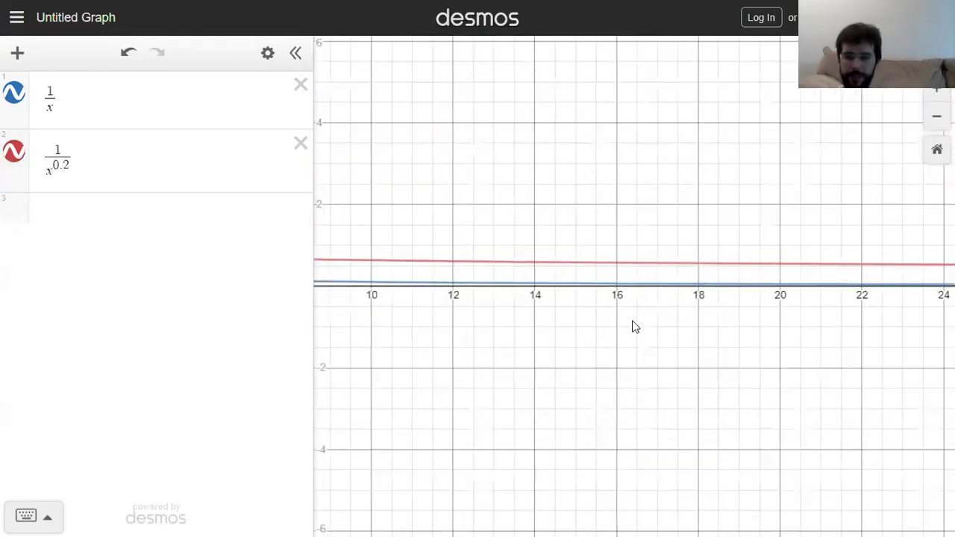
pyautogui.scroll(-3, 685, 325)
pyautogui.moveTo(730, 311); pyautogui.dragTo(437, 313)
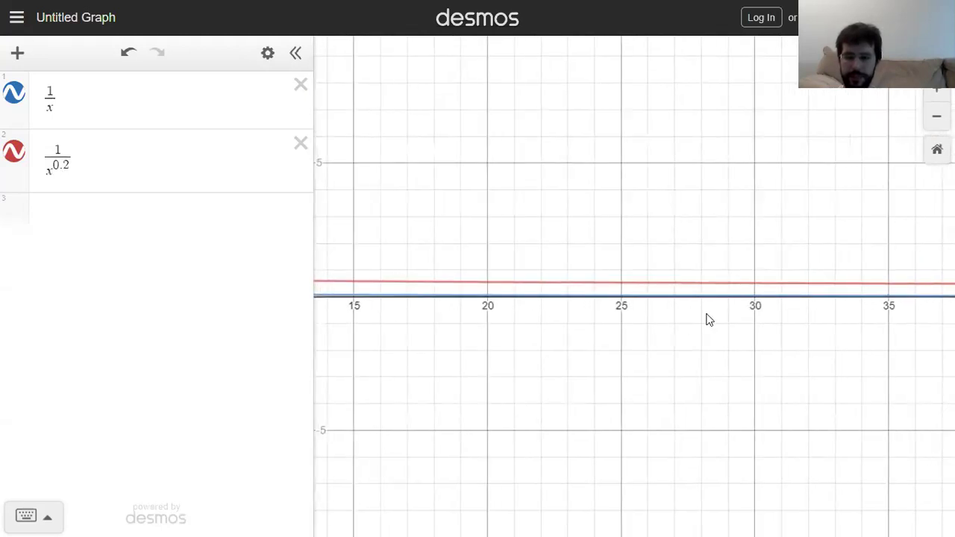
pyautogui.scroll(-3, 712, 321)
pyautogui.scroll(-1, 717, 319)
pyautogui.moveTo(717, 319); pyautogui.dragTo(328, 328)
pyautogui.moveTo(734, 302); pyautogui.dragTo(351, 300)
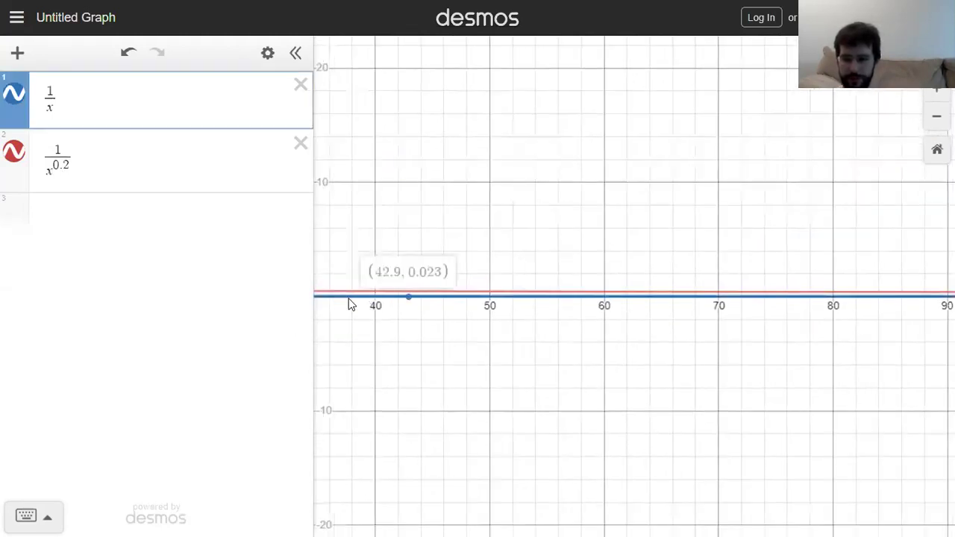
pyautogui.moveTo(744, 342); pyautogui.dragTo(302, 338)
pyautogui.scroll(4, 749, 273)
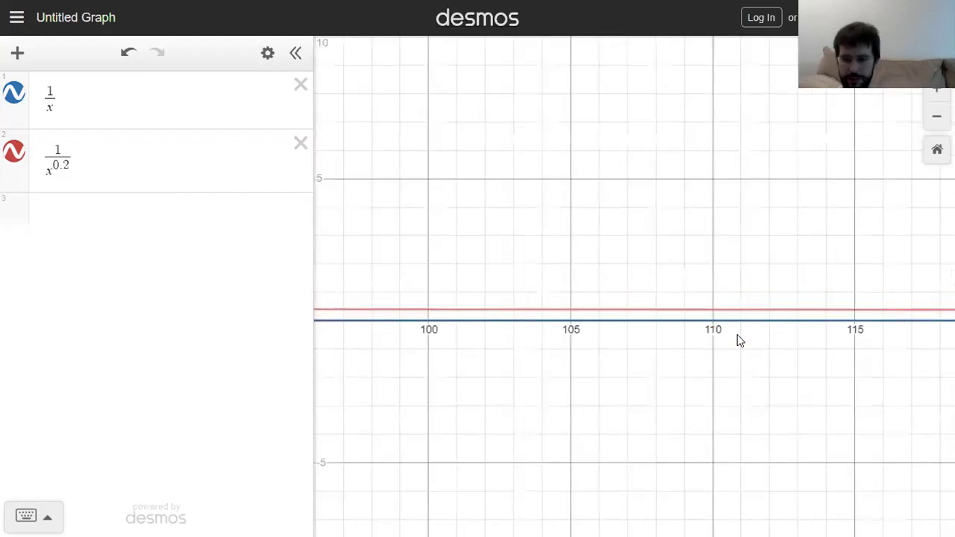
pyautogui.scroll(3, 738, 337)
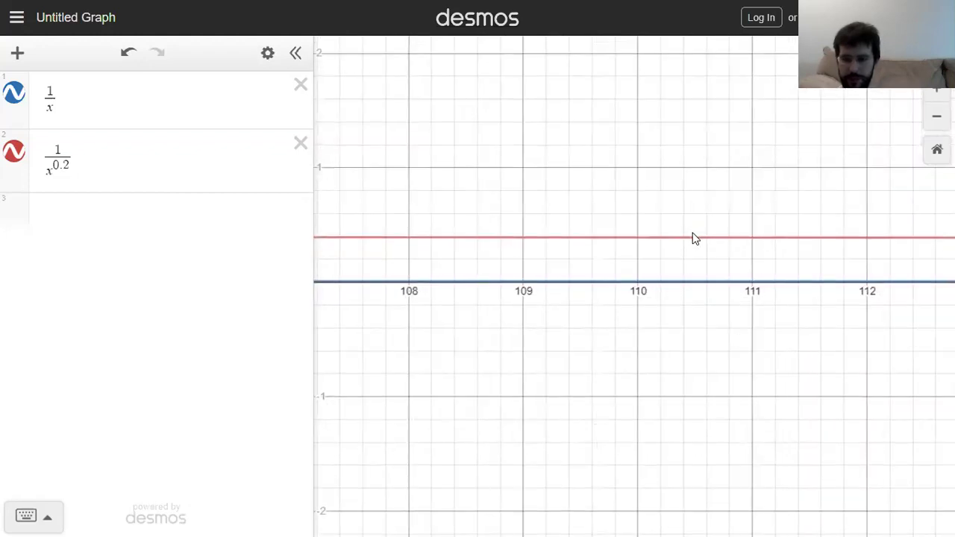
pyautogui.click(702, 240)
pyautogui.moveTo(735, 244)
pyautogui.mouseDown()
pyautogui.moveTo(769, 246)
pyautogui.moveTo(672, 246)
pyautogui.mouseUp()
pyautogui.scroll(-5, 574, 326)
pyautogui.scroll(-3, 554, 325)
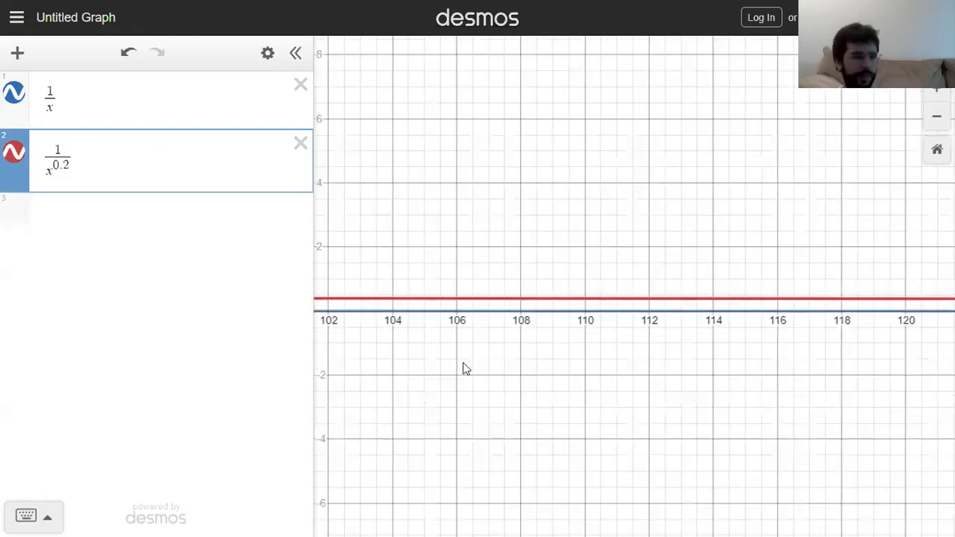
# Follow the 1/x and 1/x^0.2 curves from large x back to the origin.
pyautogui.moveTo(399, 365); pyautogui.dragTo(936, 346)
pyautogui.moveTo(466, 330); pyautogui.dragTo(833, 320)
pyautogui.moveTo(385, 329); pyautogui.dragTo(936, 327)
pyautogui.moveTo(395, 297); pyautogui.dragTo(920, 316)
pyautogui.moveTo(328, 295); pyautogui.dragTo(784, 303)
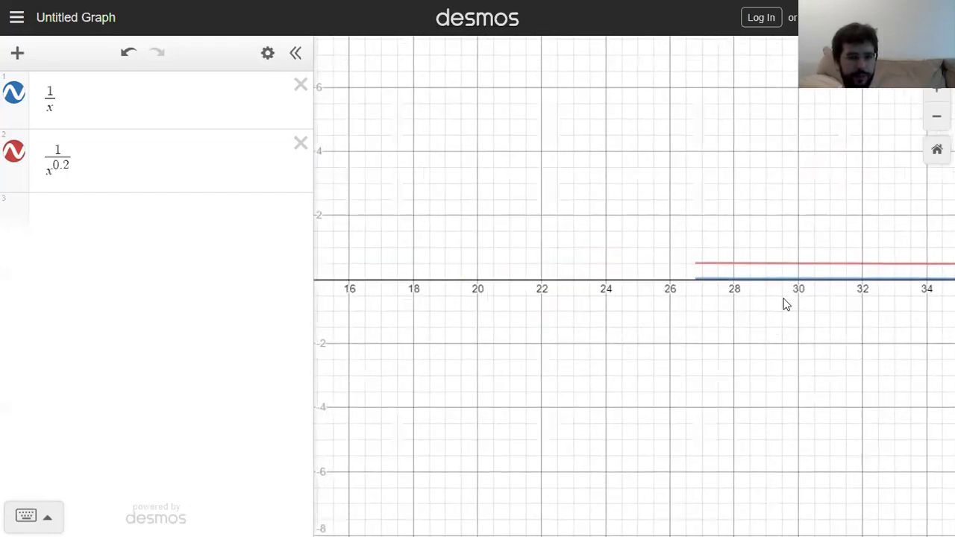
pyautogui.moveTo(596, 312); pyautogui.dragTo(718, 315)
pyautogui.moveTo(345, 302); pyautogui.dragTo(572, 303)
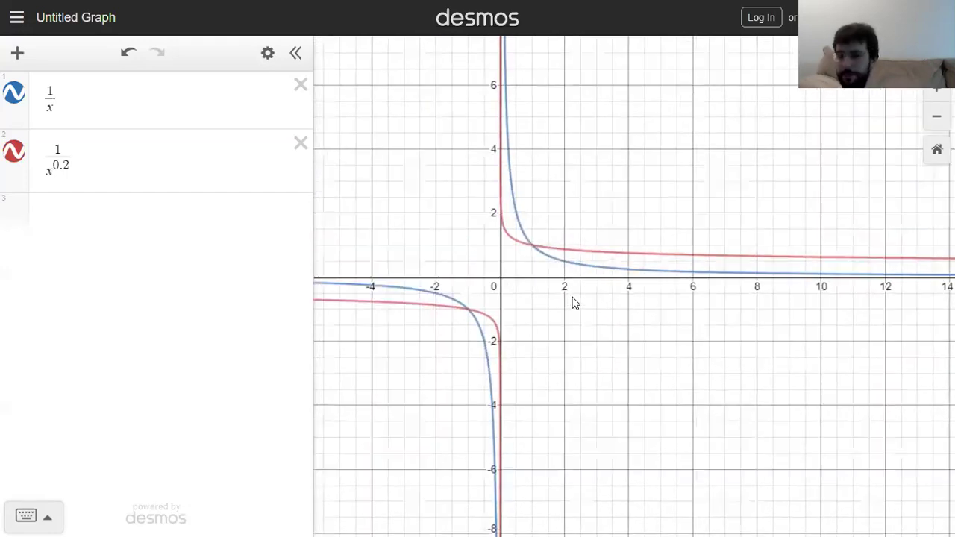
# Point out the 1/x^0.2 expression and examine both curves for negative x, out to about x = -15.
pyautogui.click(47, 187)
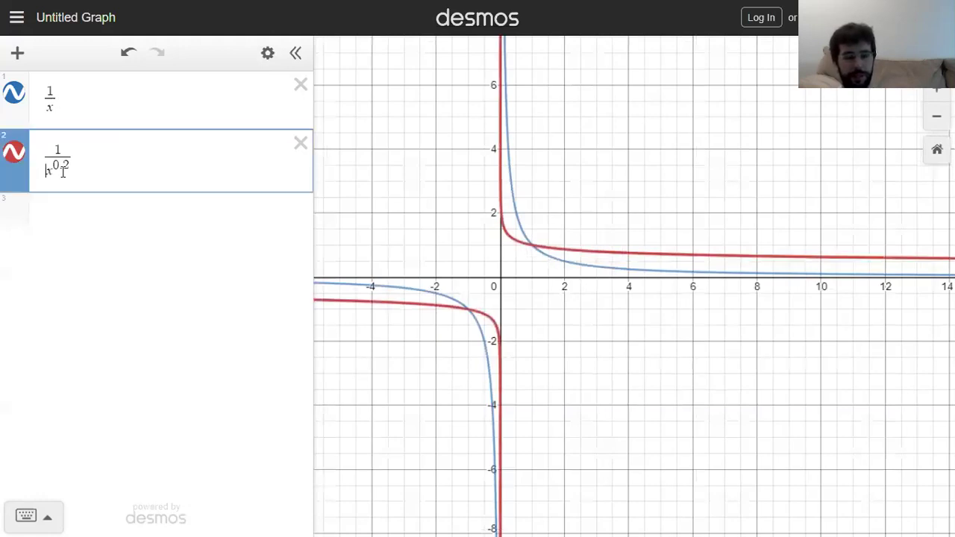
pyautogui.moveTo(44, 171)
pyautogui.mouseDown()
pyautogui.moveTo(72, 169)
pyautogui.moveTo(49, 160)
pyautogui.mouseUp()
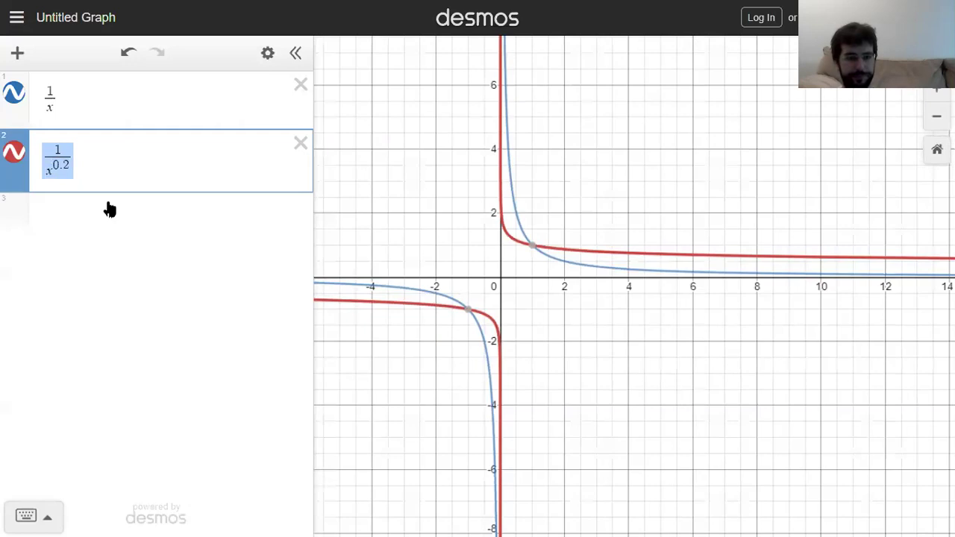
pyautogui.click(164, 219)
pyautogui.moveTo(618, 383); pyautogui.dragTo(731, 360)
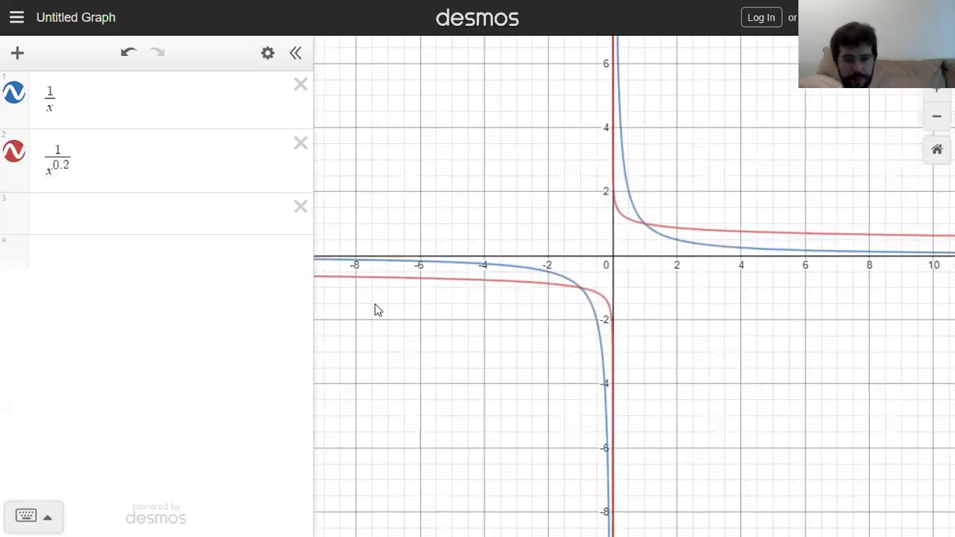
pyautogui.moveTo(372, 309); pyautogui.dragTo(582, 309)
pyautogui.scroll(-2, 526, 321)
pyautogui.scroll(-1, 526, 321)
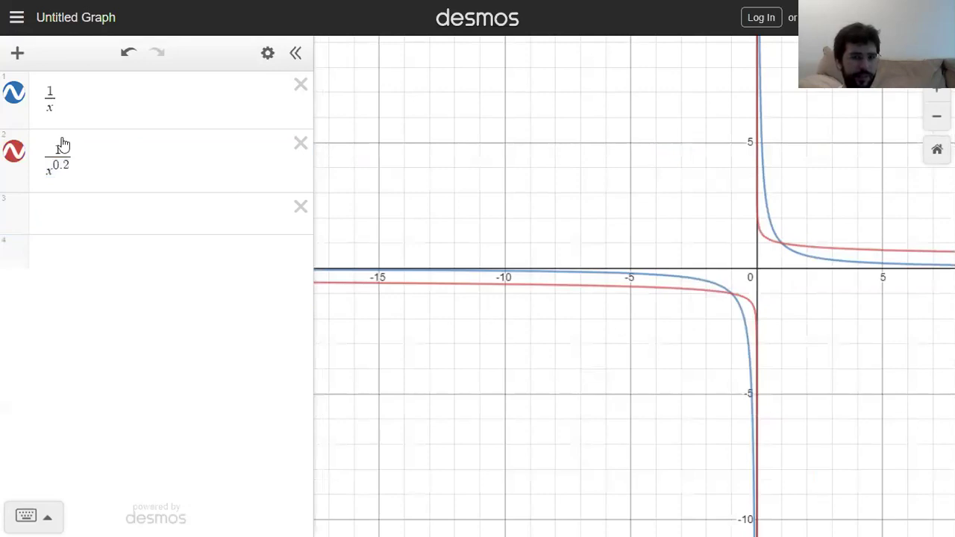
pyautogui.moveTo(42, 173)
pyautogui.mouseDown()
pyautogui.moveTo(72, 188)
pyautogui.moveTo(109, 232)
pyautogui.mouseUp()
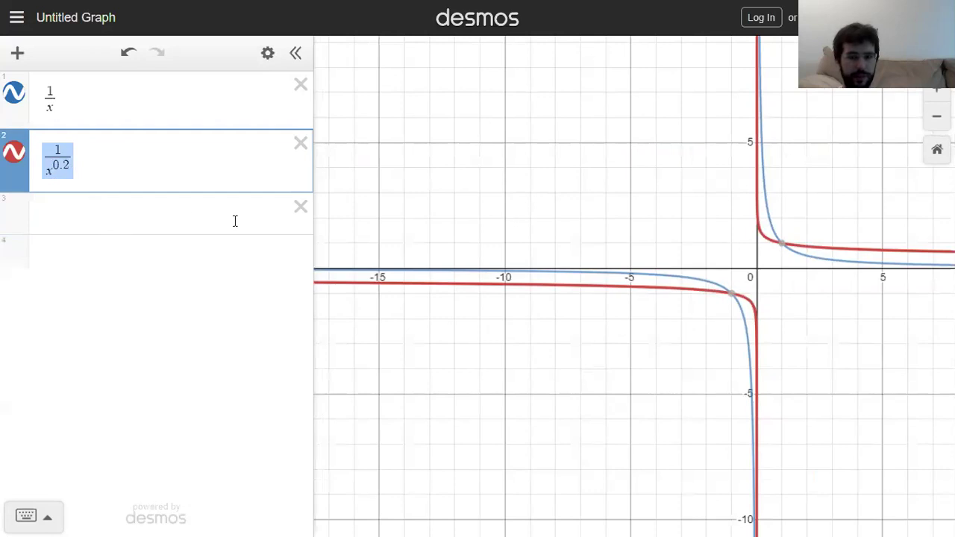
pyautogui.click(66, 169)
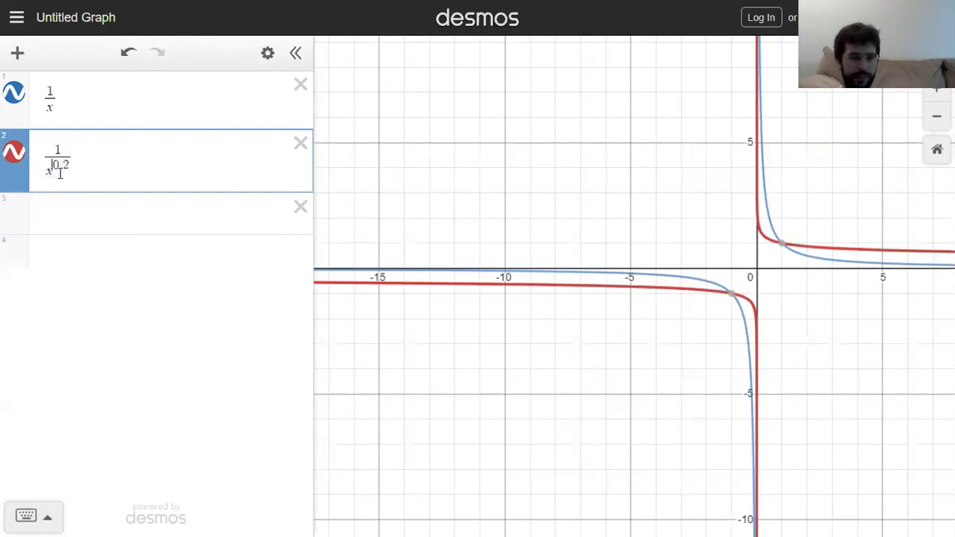
# Graph 1/x^2 as a third expression and colour its curve black.
pyautogui.click(114, 210)
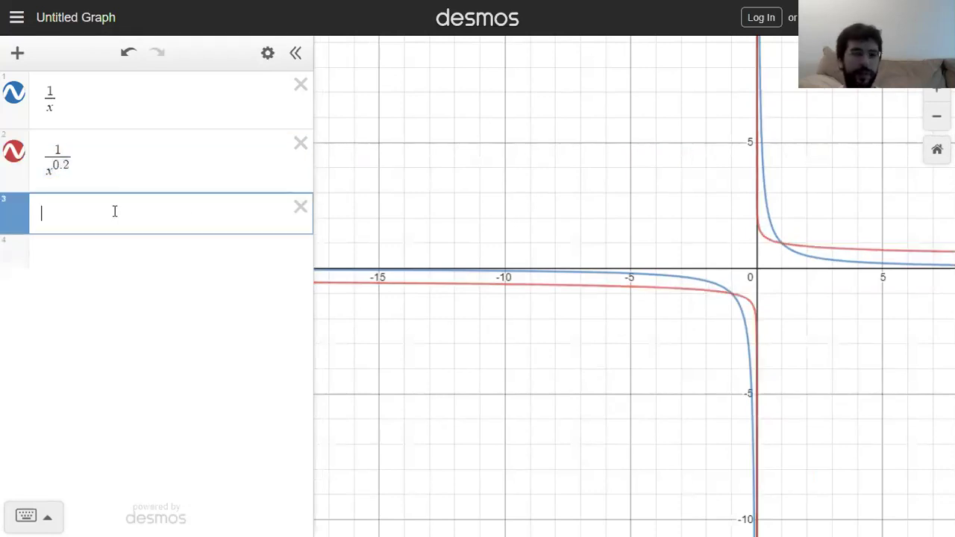
pyautogui.write('1/x^2')
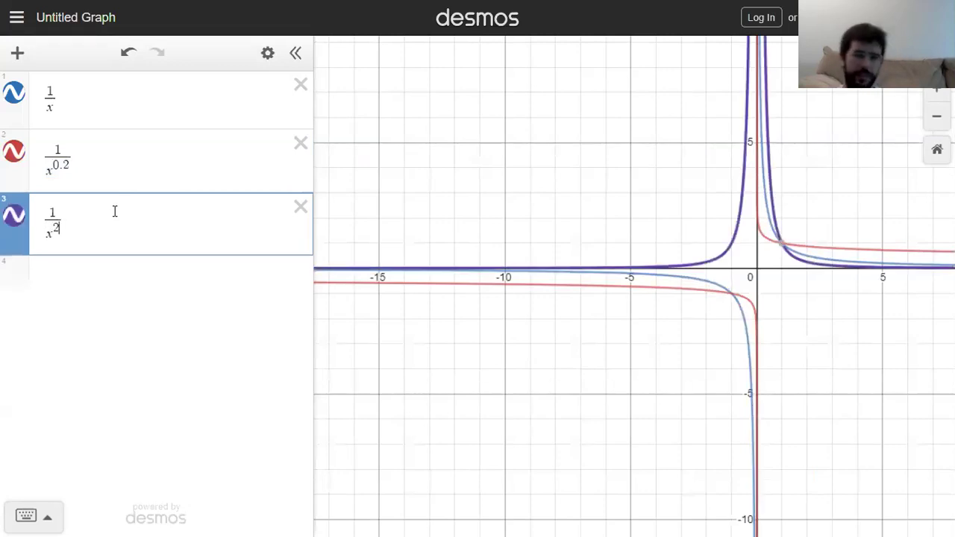
pyautogui.click(15, 218)
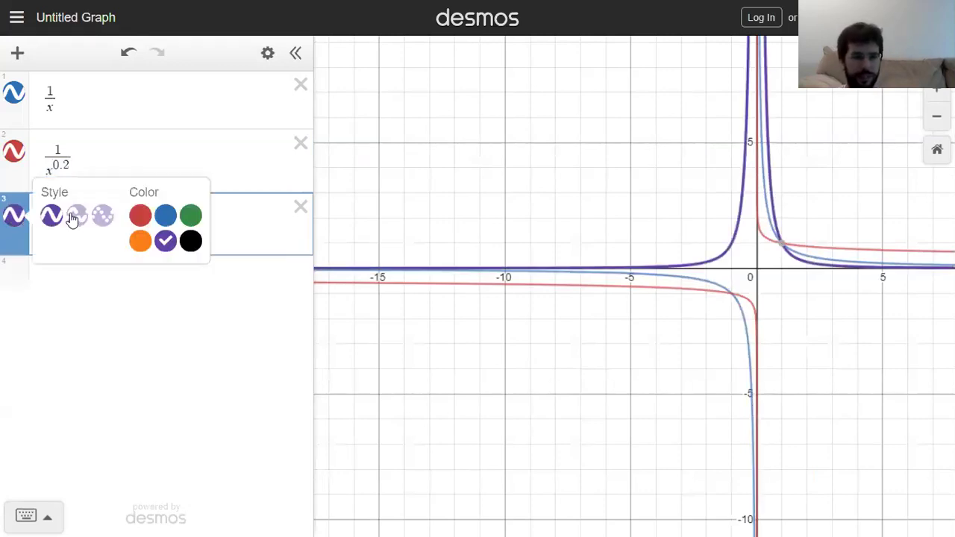
pyautogui.click(190, 240)
pyautogui.click(439, 189)
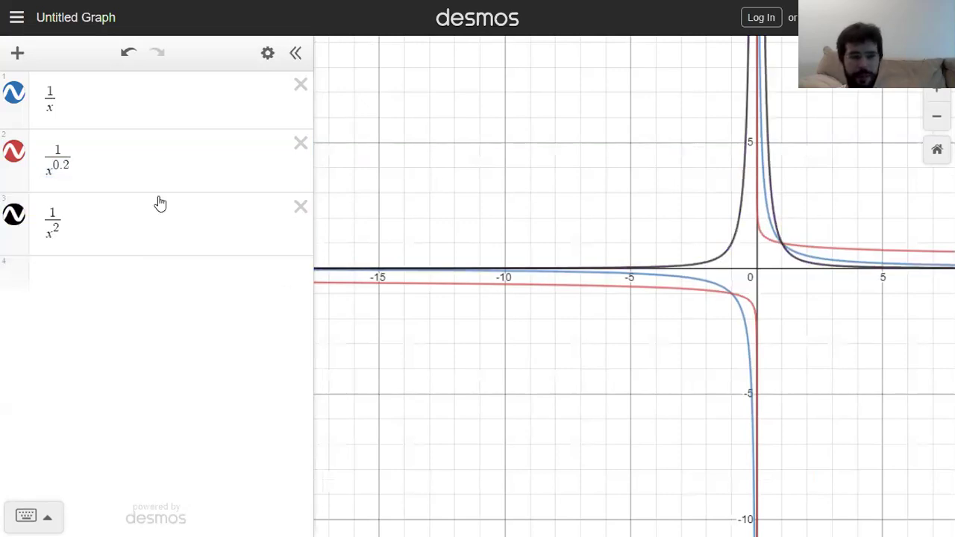
# Rewrite the exponent in the second expression as the fraction 1/5.
pyautogui.doubleClick(58, 164)
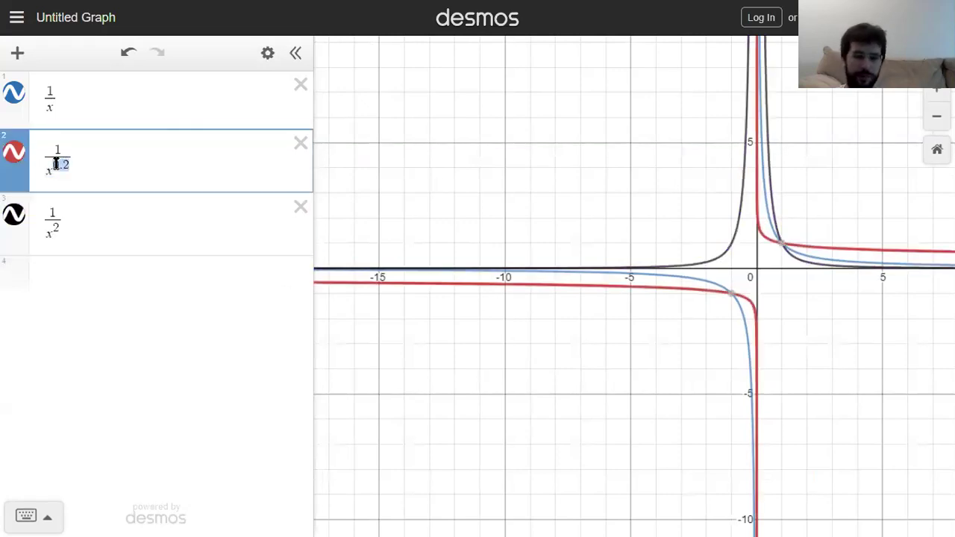
pyautogui.write('1/5')
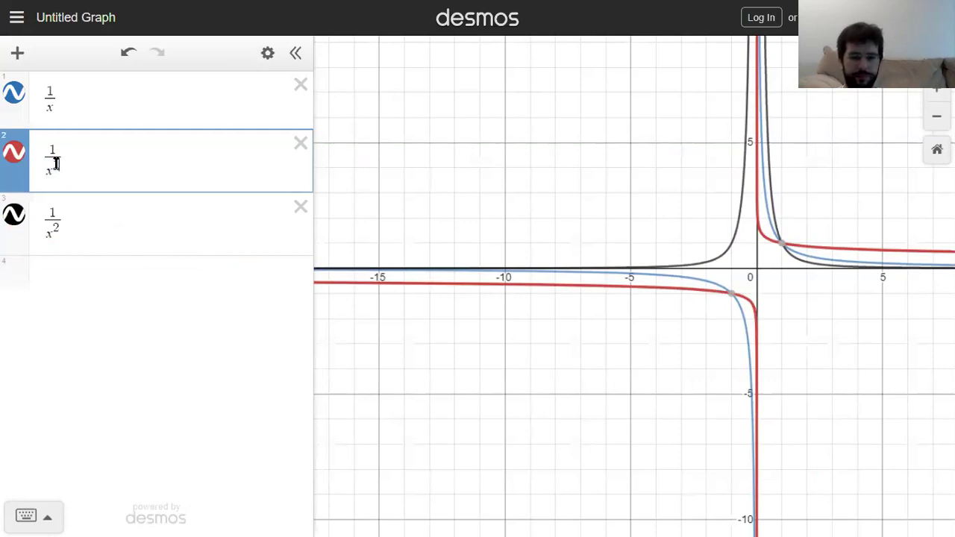
pyautogui.click(125, 306)
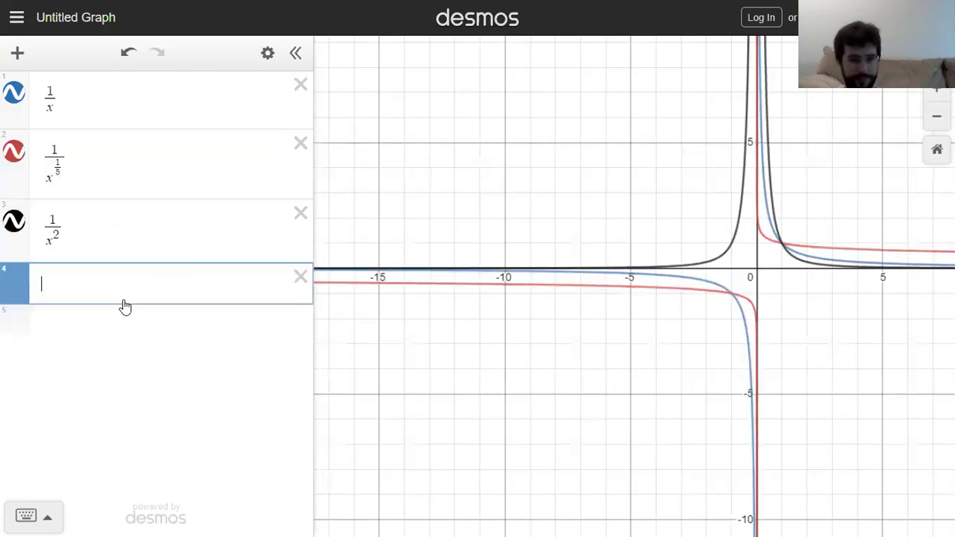
# Graph 1/√x as a fourth expression.
pyautogui.write('1/x')
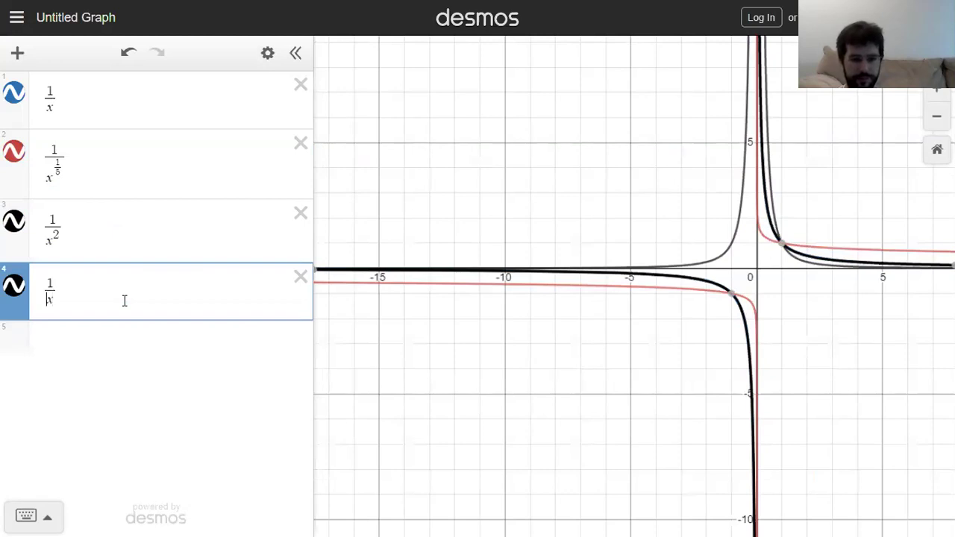
pyautogui.write('sqrt')
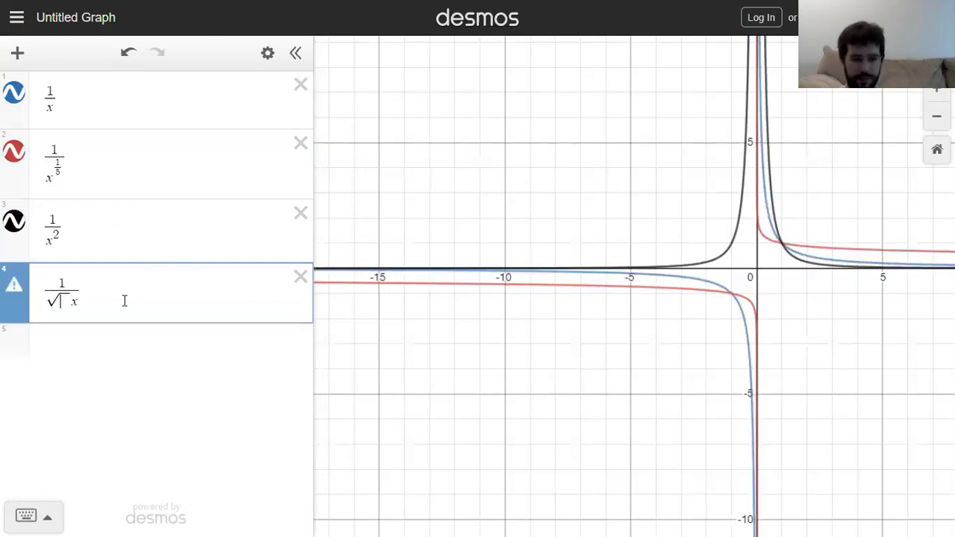
pyautogui.write('x')
pyautogui.press('Right')
pyautogui.press('Delete')
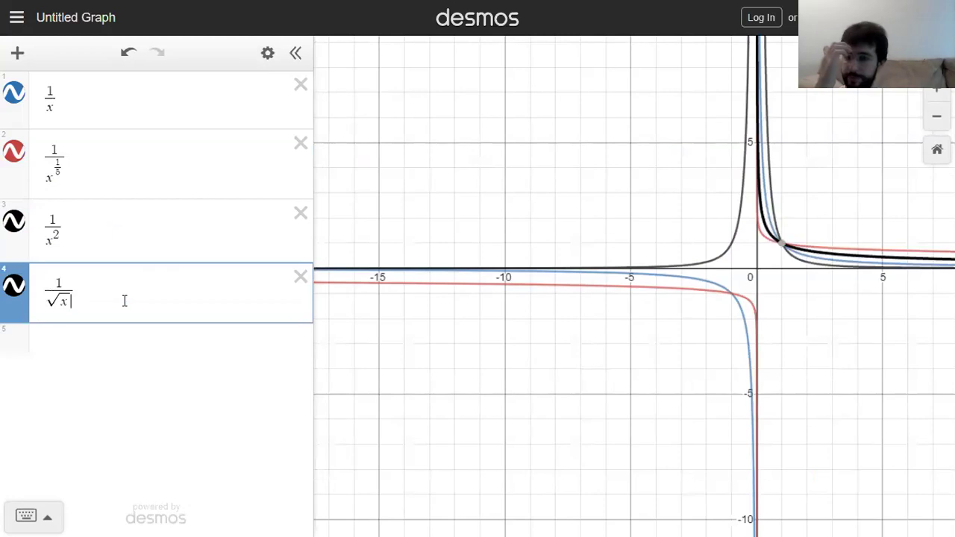
# Hide the 1/x, 1/x^(1/5) and 1/x^2 curves and examine the 1/√x curve alone on both sides of the origin.
pyautogui.click(15, 92)
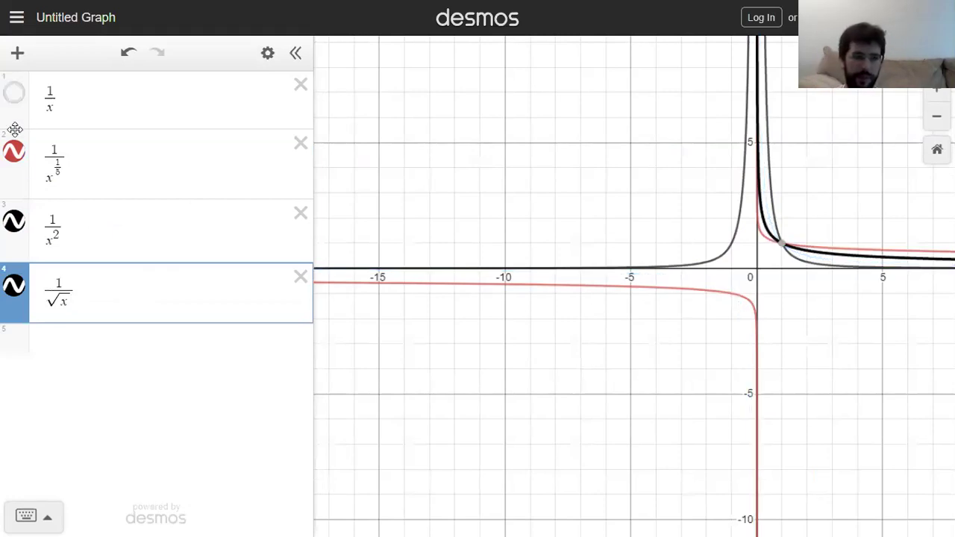
pyautogui.click(14, 151)
pyautogui.click(14, 221)
pyautogui.moveTo(649, 190); pyautogui.dragTo(567, 279)
pyautogui.scroll(-1, 535, 288)
pyautogui.scroll(-2, 536, 287)
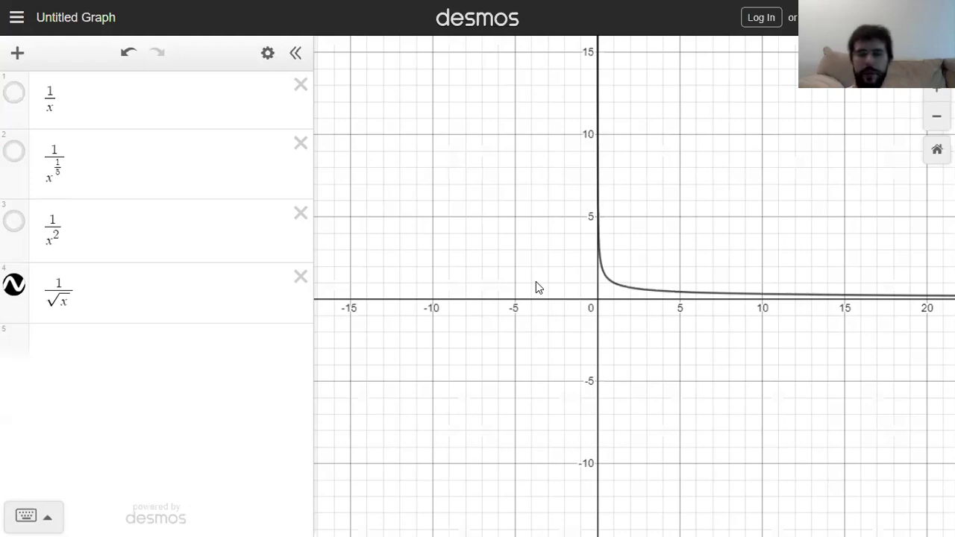
# Hide the 1/√x curve, show the other three curves again, and view them for negative x out to about x = -35.
pyautogui.click(16, 284)
pyautogui.click(14, 221)
pyautogui.click(14, 151)
pyautogui.click(16, 98)
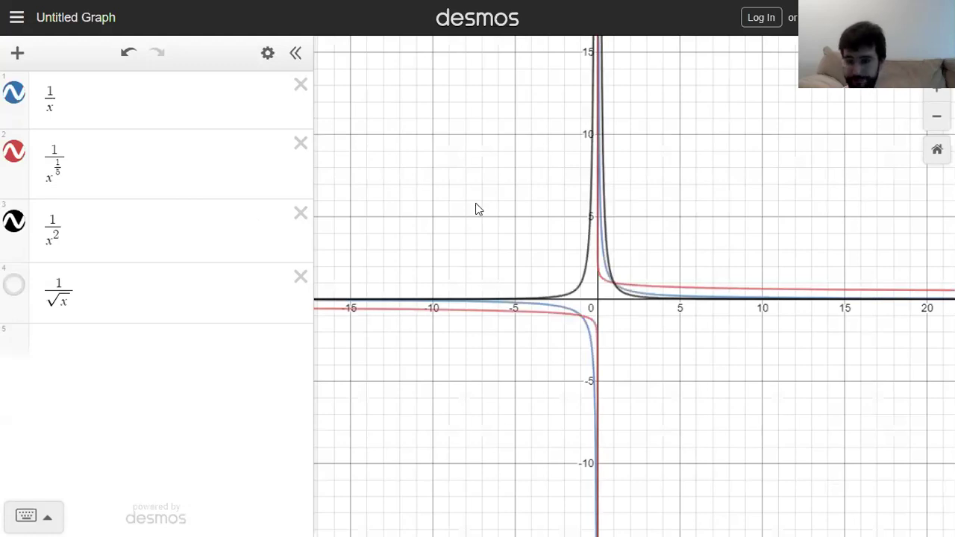
pyautogui.moveTo(475, 206); pyautogui.dragTo(731, 186)
pyautogui.moveTo(423, 222); pyautogui.dragTo(490, 230)
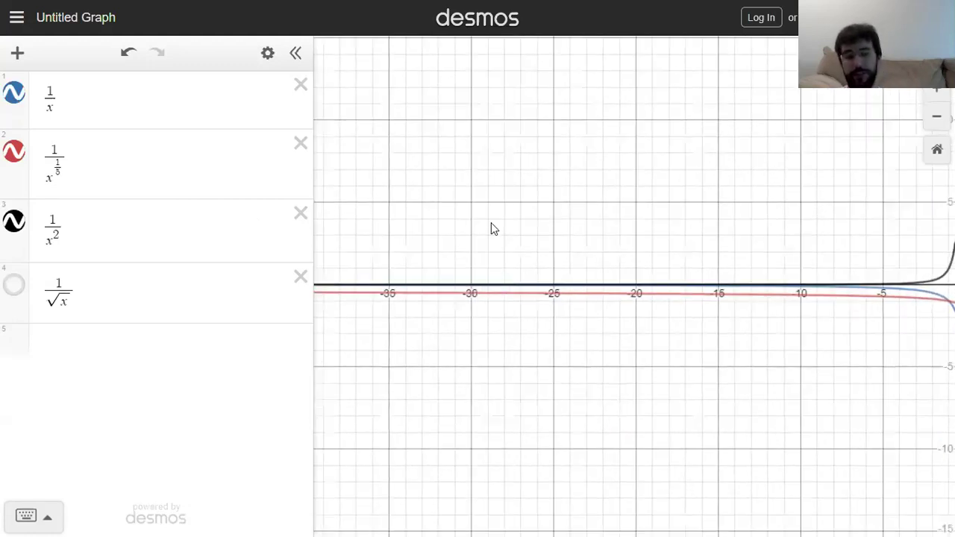
# Switch to the Jamboard whiteboard and handwrite the limit of 1/x^r as x → -∞ equal to 0 beside the boxed limit.
pyautogui.hotkey('alt', 'Tab')
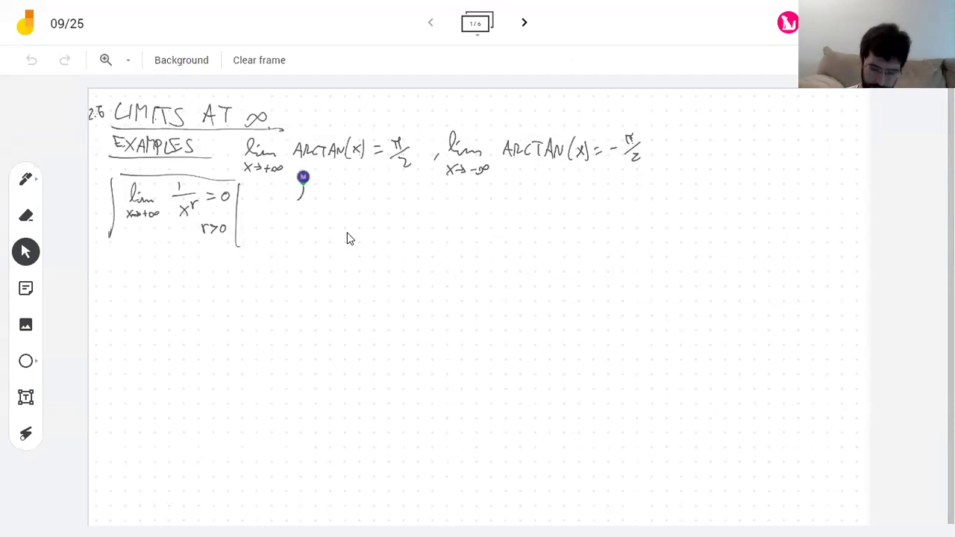
pyautogui.moveTo(312, 190)
pyautogui.mouseDown()
pyautogui.moveTo(326, 192)
pyautogui.moveTo(305, 206)
pyautogui.moveTo(333, 211)
pyautogui.moveTo(362, 174)
pyautogui.moveTo(377, 183)
pyautogui.moveTo(363, 171)
pyautogui.moveTo(365, 205)
pyautogui.moveTo(413, 185)
pyautogui.mouseUp()
pyautogui.click(381, 198)
# Handwrite the condition "IF r > 0 IS A FRACTION" beneath the x → -∞ limit.
pyautogui.moveTo(332, 233)
pyautogui.mouseDown()
pyautogui.moveTo(343, 221)
pyautogui.moveTo(359, 226)
pyautogui.mouseUp()
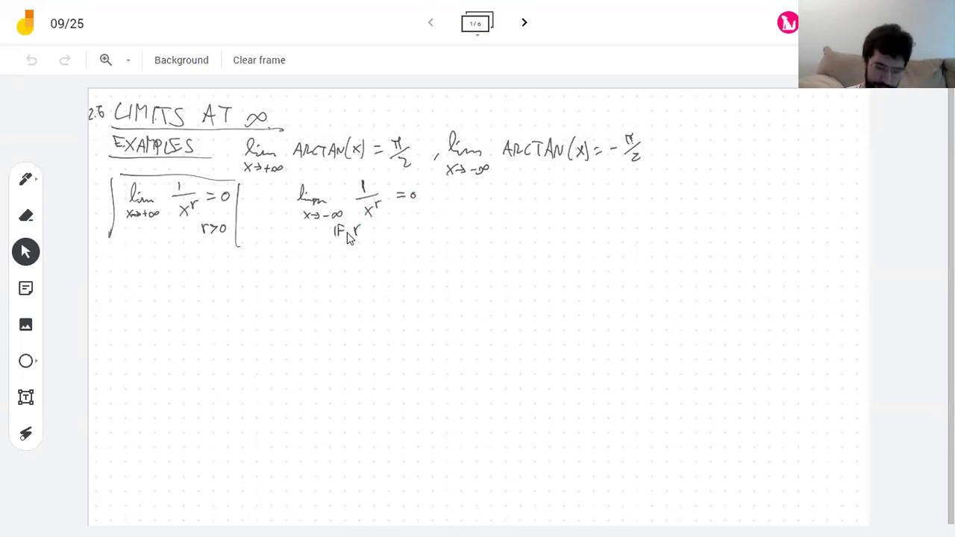
pyautogui.moveTo(366, 224)
pyautogui.mouseDown()
pyautogui.moveTo(365, 233)
pyautogui.moveTo(393, 231)
pyautogui.mouseUp()
pyautogui.moveTo(397, 232)
pyautogui.mouseDown()
pyautogui.moveTo(425, 217)
pyautogui.moveTo(442, 229)
pyautogui.mouseUp()
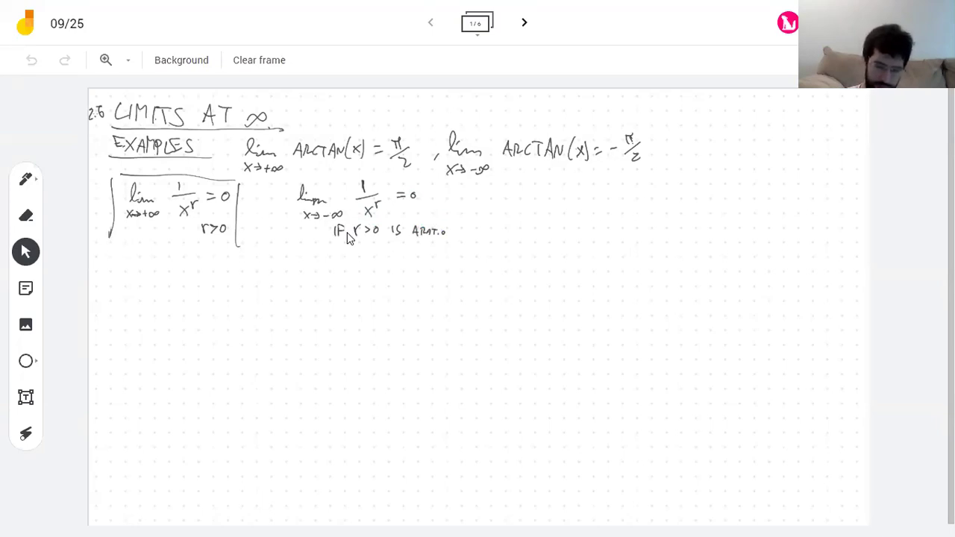
pyautogui.moveTo(445, 228)
pyautogui.mouseDown()
pyautogui.moveTo(423, 222)
pyautogui.moveTo(468, 227)
pyautogui.mouseUp()
pyautogui.moveTo(469, 233); pyautogui.dragTo(472, 226)
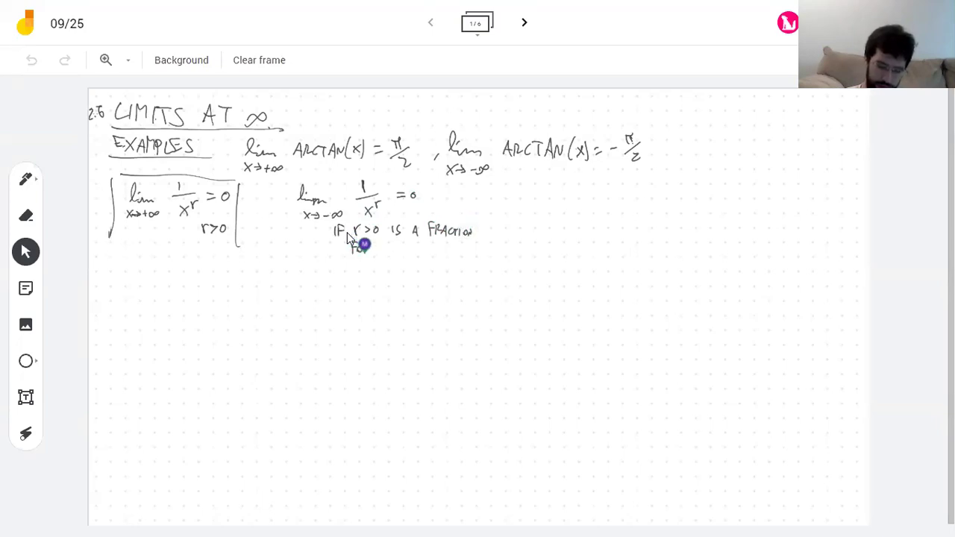
# Continue the condition with "for which this makes sense (i.e. x^(1/2) doesn't work because negative numbers have no square root)".
pyautogui.moveTo(385, 244); pyautogui.dragTo(415, 242)
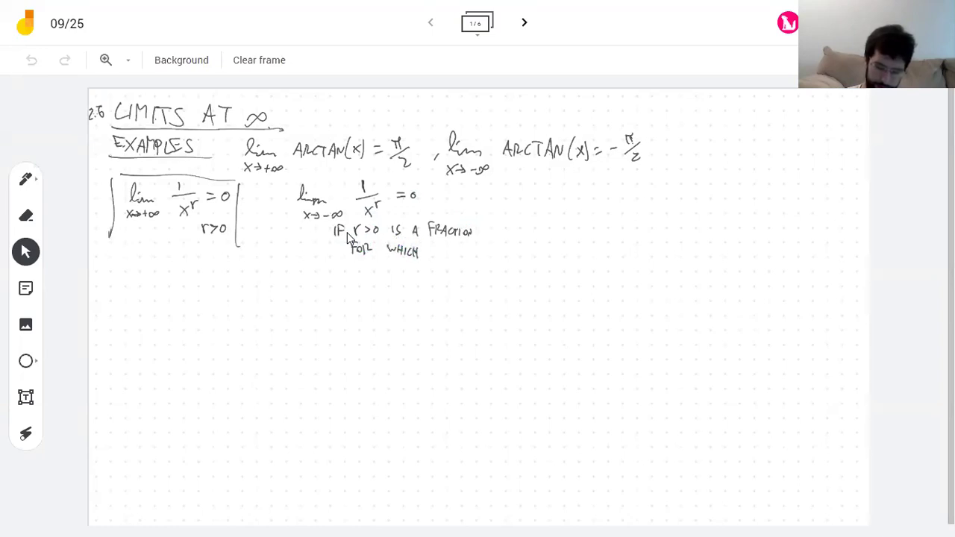
pyautogui.moveTo(433, 231)
pyautogui.mouseDown()
pyautogui.moveTo(452, 244)
pyautogui.moveTo(489, 244)
pyautogui.mouseUp()
pyautogui.moveTo(354, 256)
pyautogui.mouseDown()
pyautogui.moveTo(345, 258)
pyautogui.moveTo(385, 263)
pyautogui.moveTo(398, 251)
pyautogui.moveTo(405, 264)
pyautogui.moveTo(437, 266)
pyautogui.moveTo(445, 252)
pyautogui.moveTo(508, 270)
pyautogui.moveTo(499, 256)
pyautogui.mouseUp()
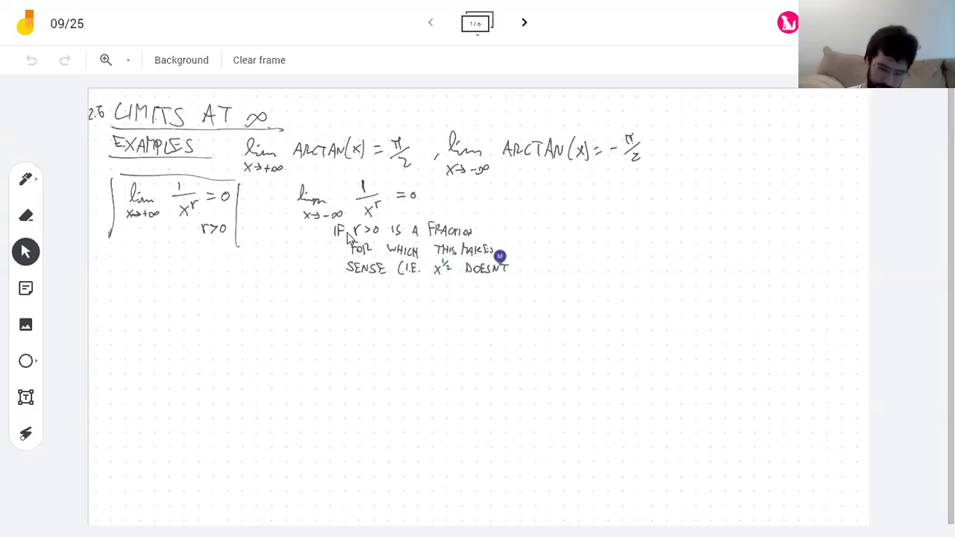
pyautogui.moveTo(418, 281); pyautogui.dragTo(434, 285)
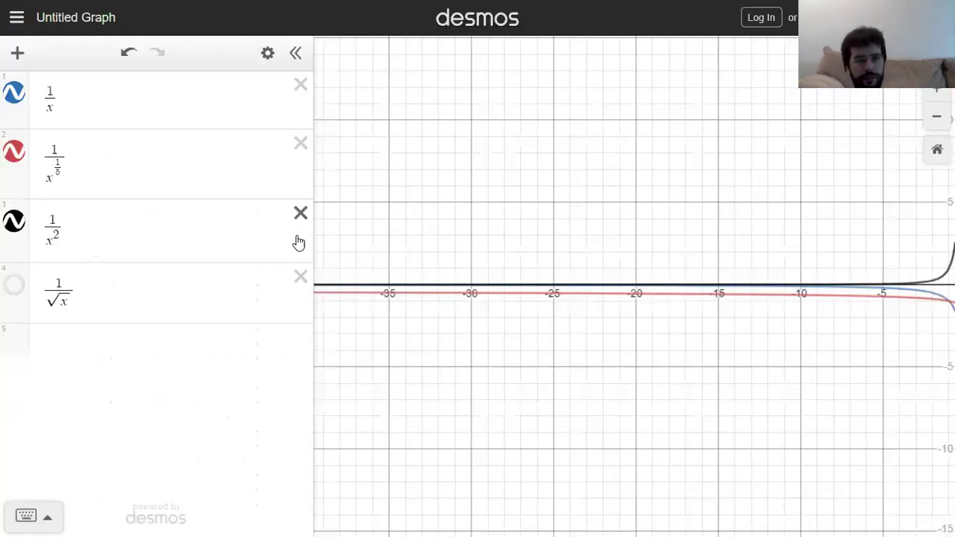
# Delete all four expressions from the Desmos graph.
pyautogui.click(300, 278)
pyautogui.click(300, 211)
pyautogui.click(301, 143)
pyautogui.click(299, 85)
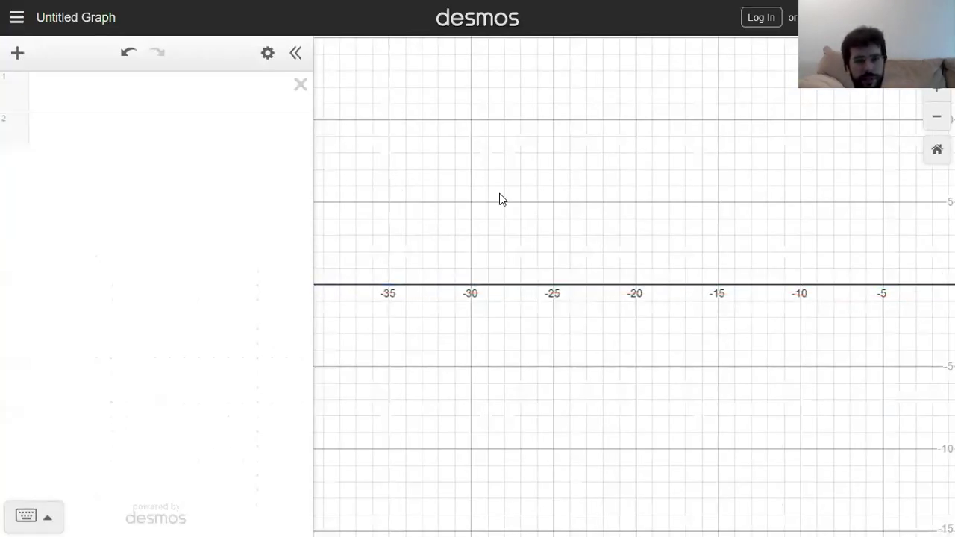
# Graph y = e^x with the view around the origin, and switch back to the Jamboard whiteboard.
pyautogui.scroll(-5, 502, 196)
pyautogui.moveTo(658, 155); pyautogui.dragTo(517, 271)
pyautogui.click(159, 82)
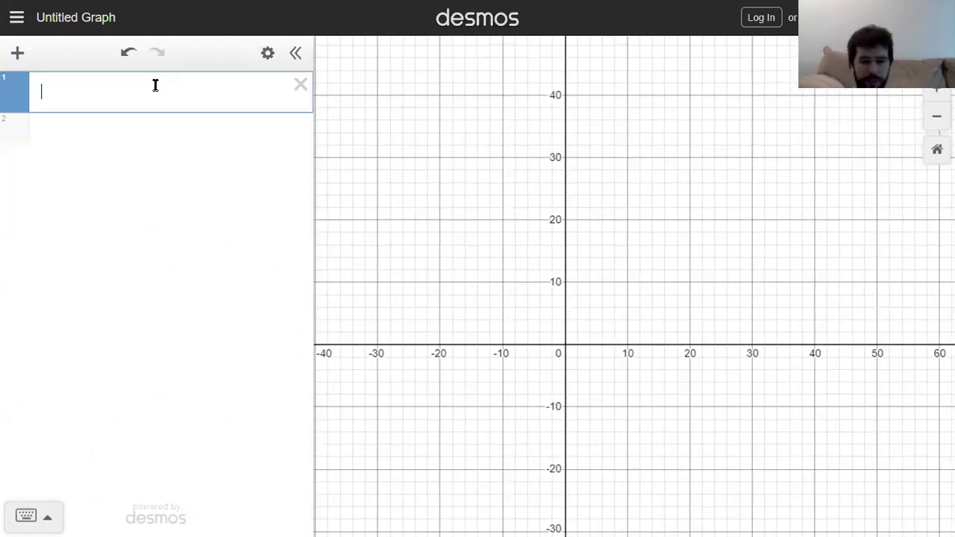
pyautogui.write('y = e^x')
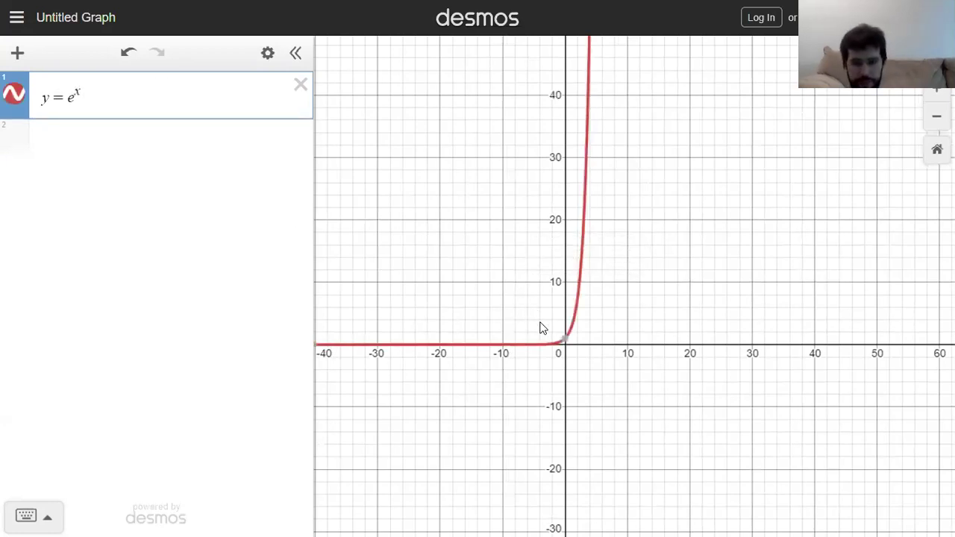
pyautogui.click(589, 367)
pyautogui.moveTo(589, 367); pyautogui.dragTo(631, 276)
pyautogui.scroll(5, 626, 256)
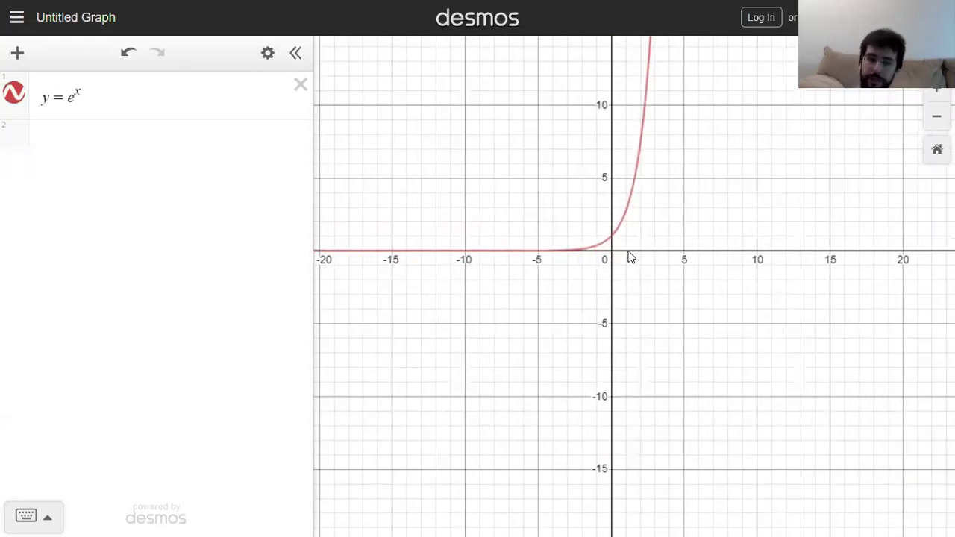
pyautogui.hotkey('alt', 'Tab')
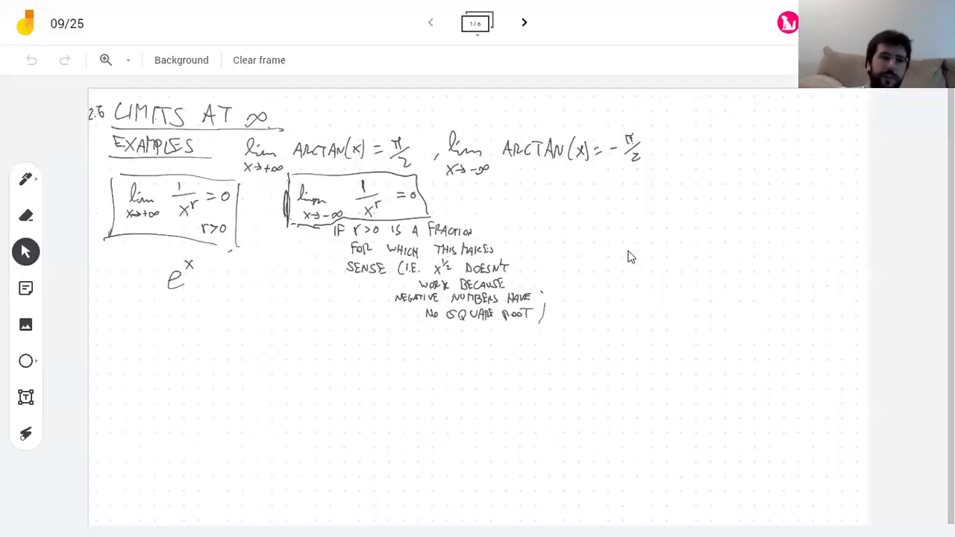